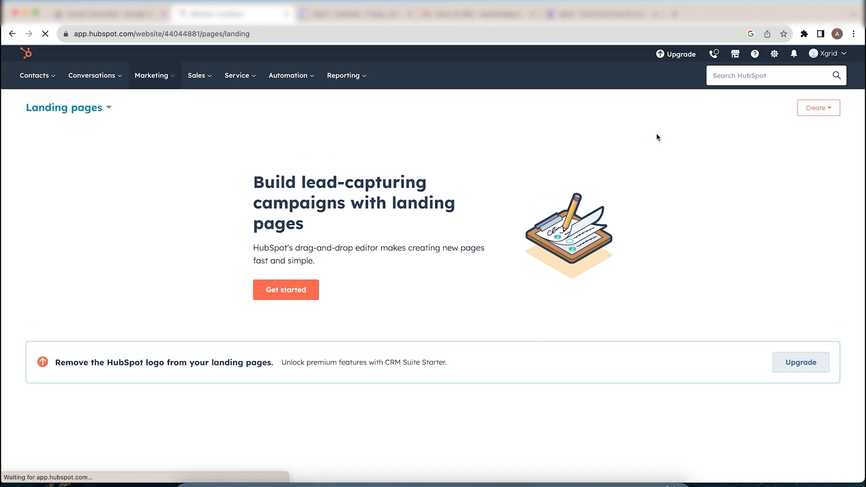
Step: Create a landing page named "HubSpot Xgrid demo" on the default website domain
left_click(820, 114)
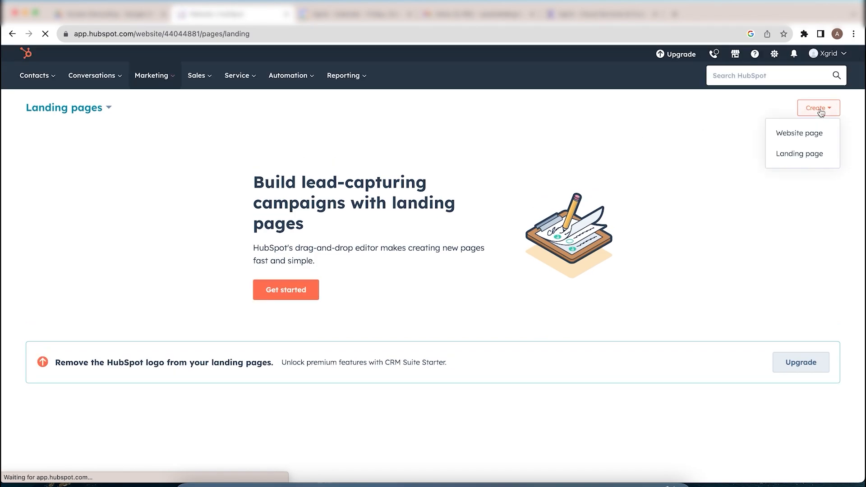
left_click(806, 157)
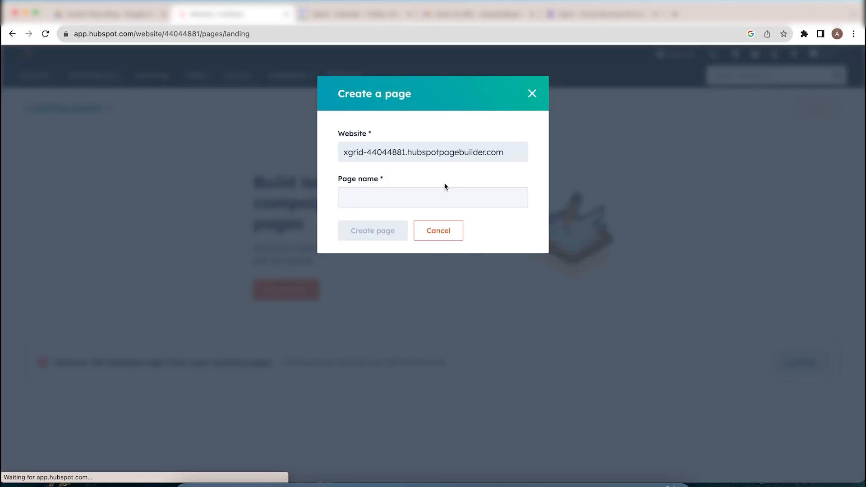
left_click(425, 202)
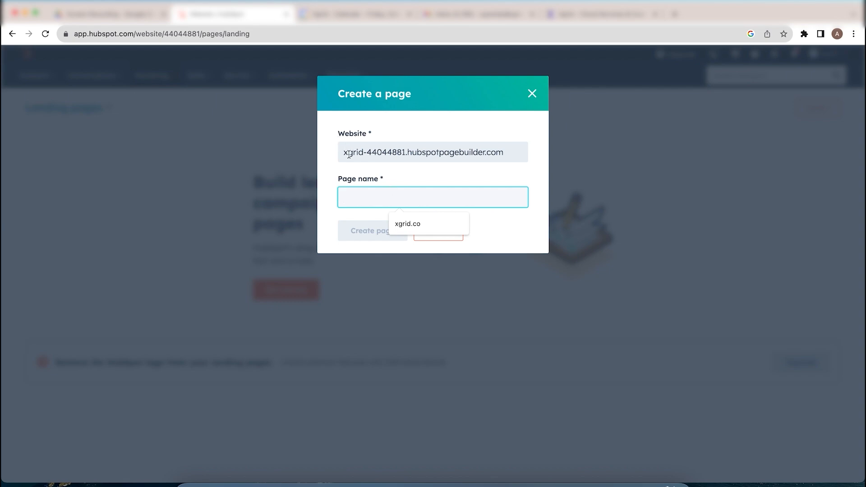
left_click_drag(348, 155, 501, 160)
left_click(390, 195)
type("HubSpo")
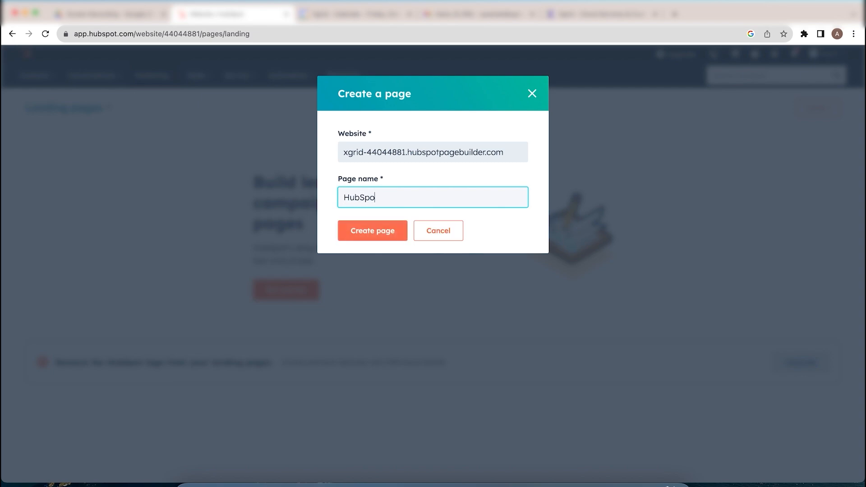
type("t Xgrid demo")
left_click(370, 237)
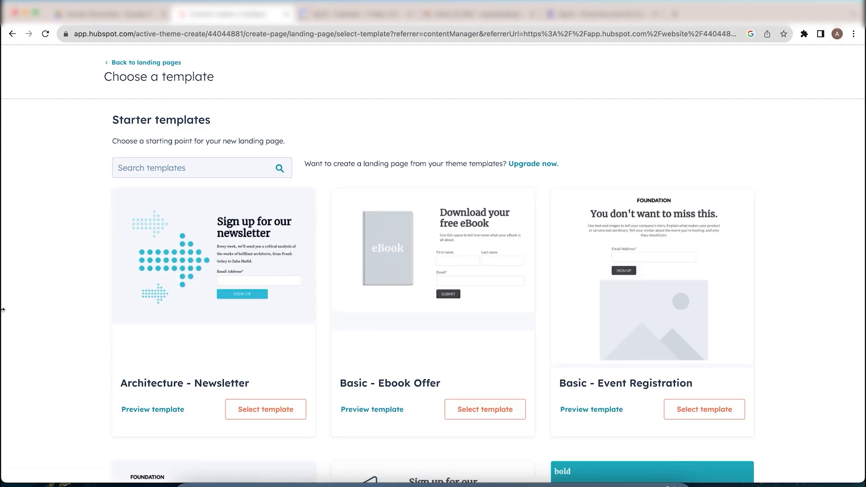
Step: Browse the starter landing page templates and search them for "contact us"
scroll(2, 310, "down", 5)
scroll(2, 310, "down", 10)
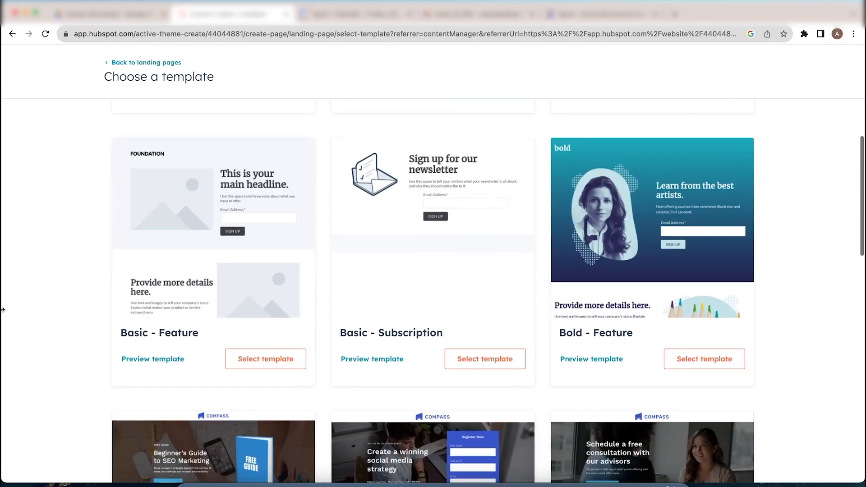
scroll(2, 309, "down", 11)
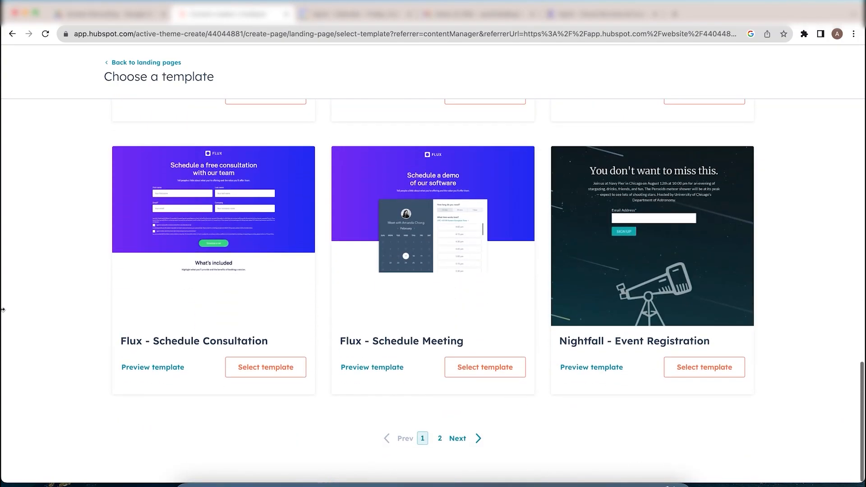
scroll(281, 288, "up", 20)
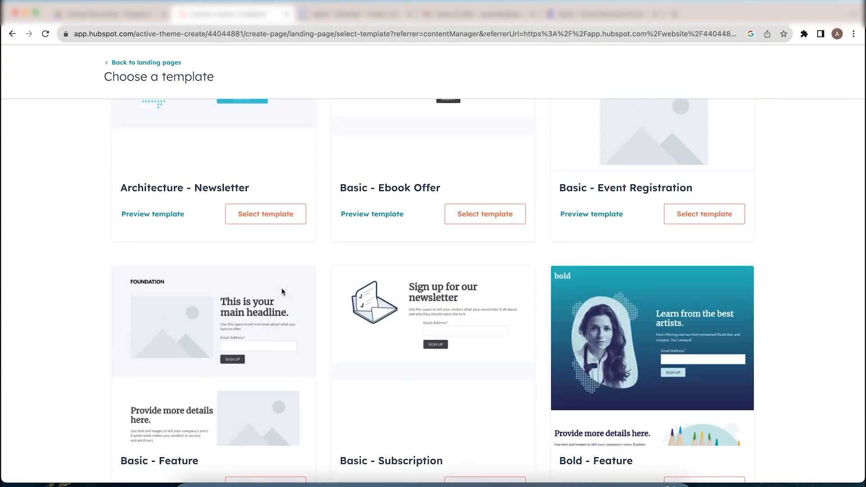
scroll(281, 291, "down", 3)
scroll(282, 291, "up", 6)
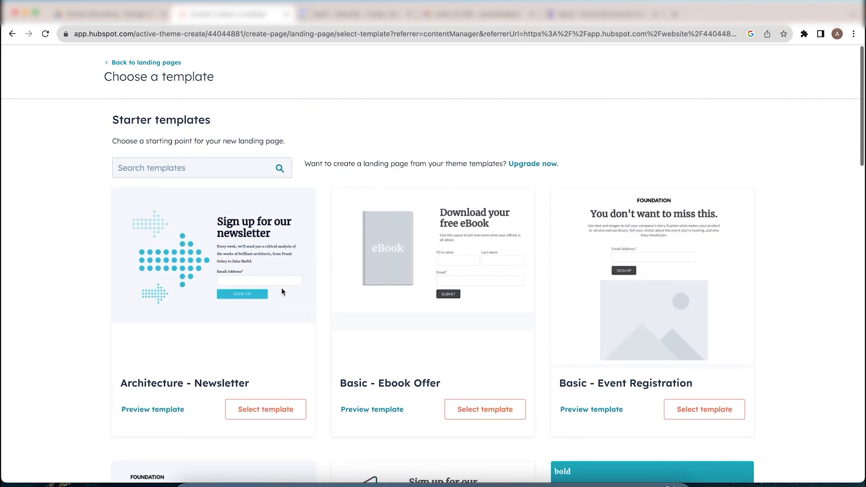
left_click(269, 175)
type("contac")
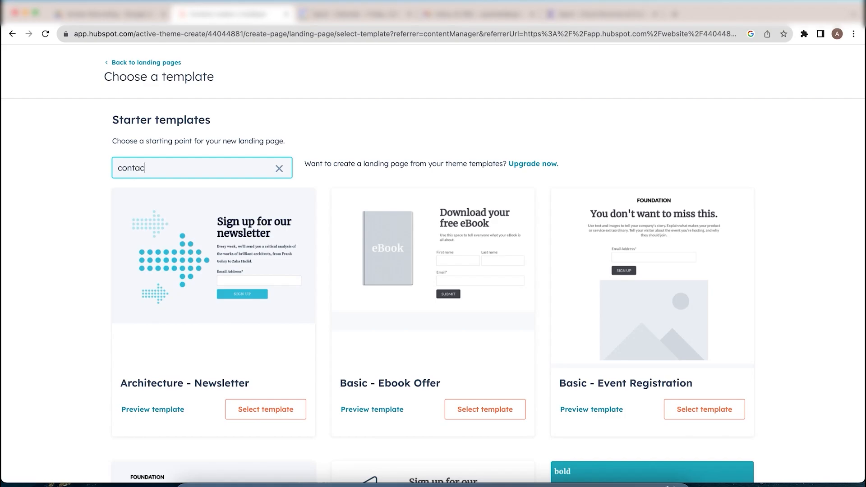
type("t")
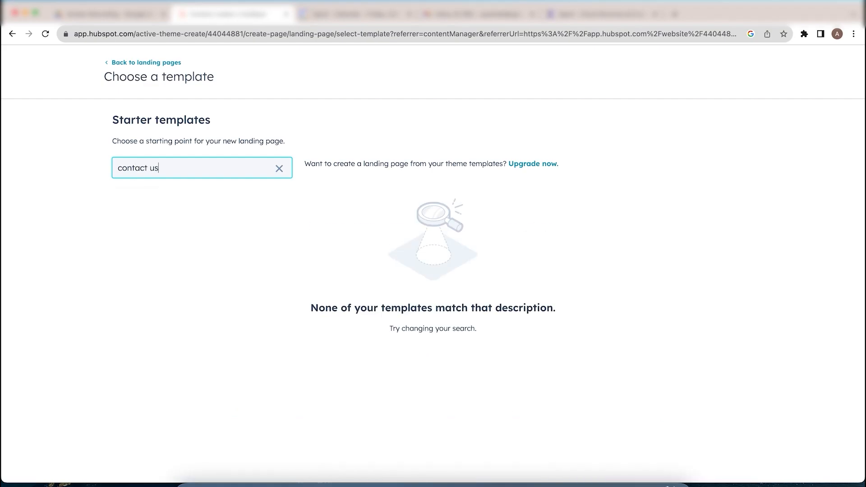
type(" us")
Step: Clear the template search and select the Bold - Feature template for the landing page
key("BackSpace")
key("BackSpace")
key("BackSpace")
key("BackSpace")
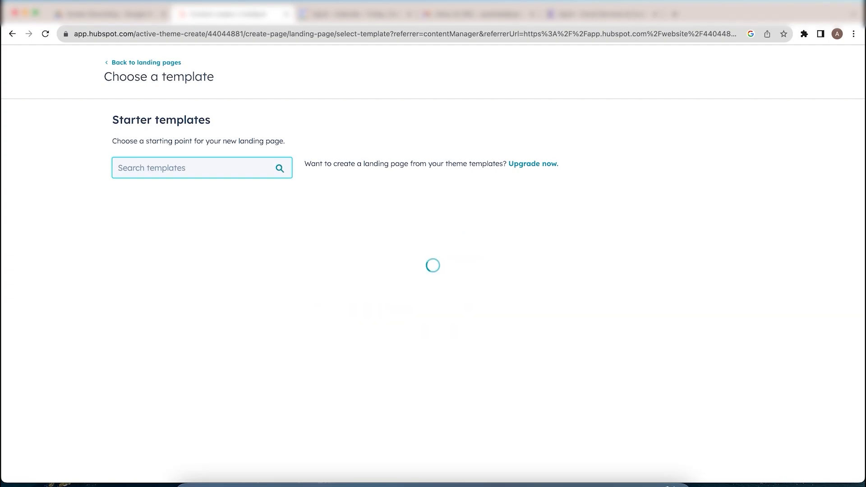
scroll(367, 348, "down", 7)
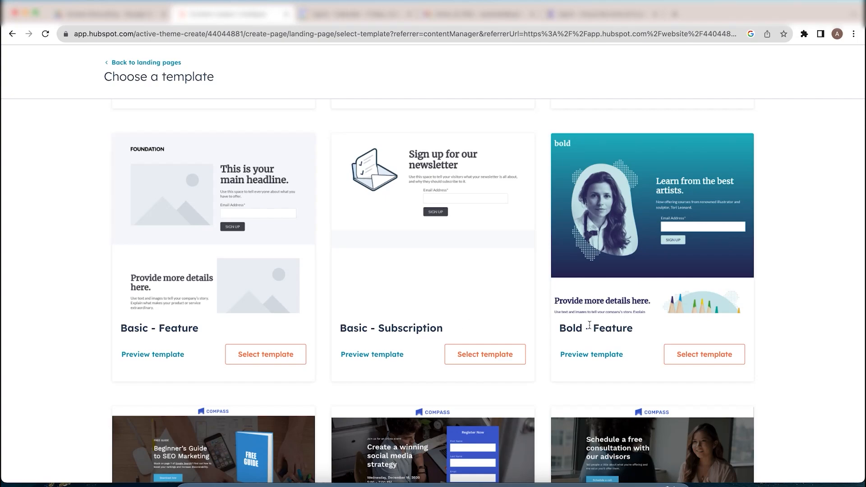
left_click(717, 358)
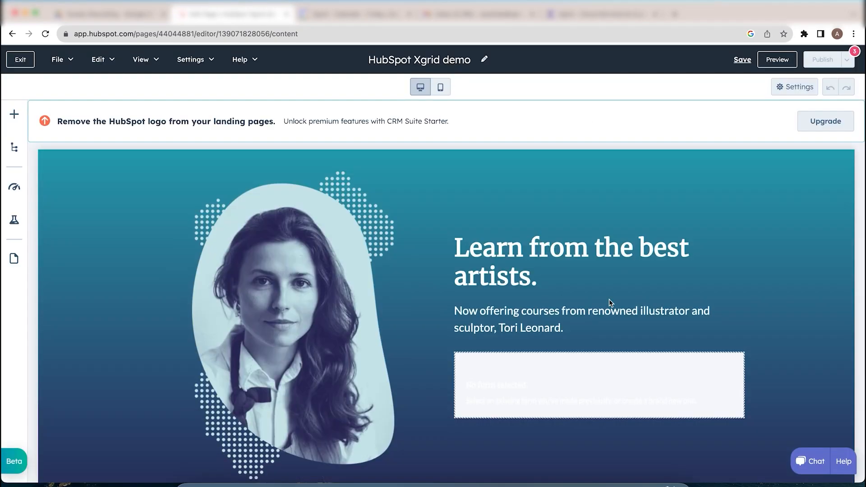
Step: Assign the existing "New contact us form" to the hero section's form module
scroll(608, 299, "down", 1)
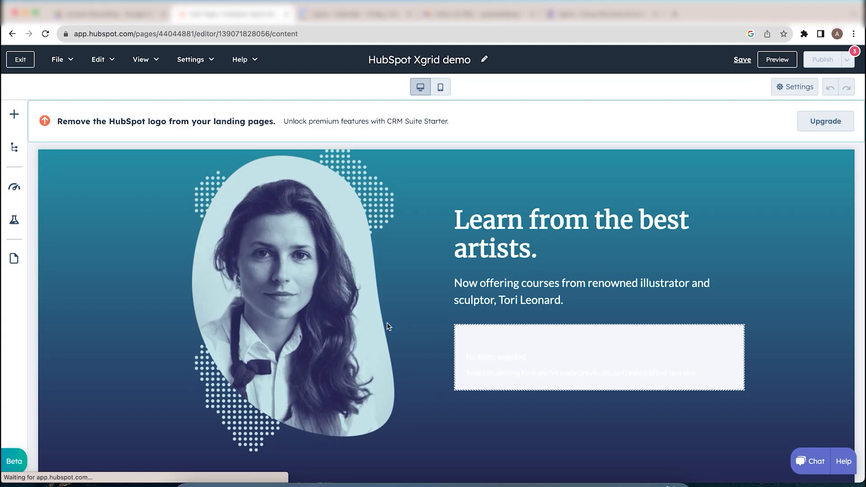
scroll(360, 329, "down", 5)
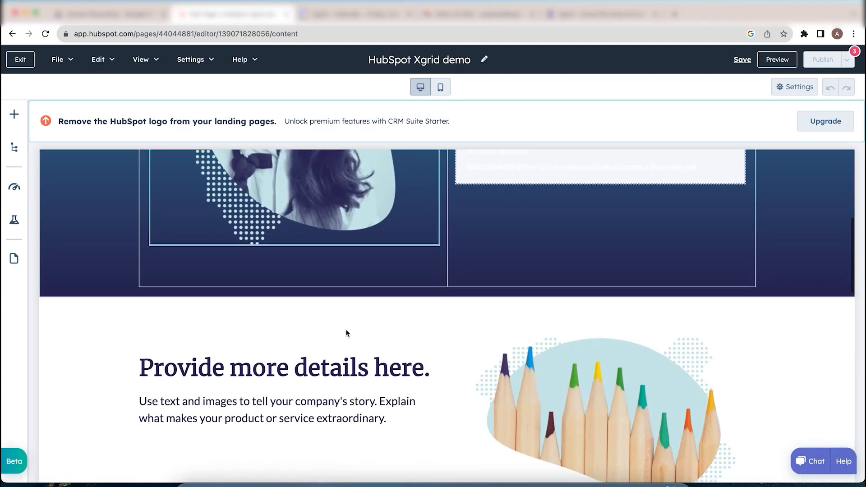
scroll(346, 333, "up", 2)
left_click(475, 244)
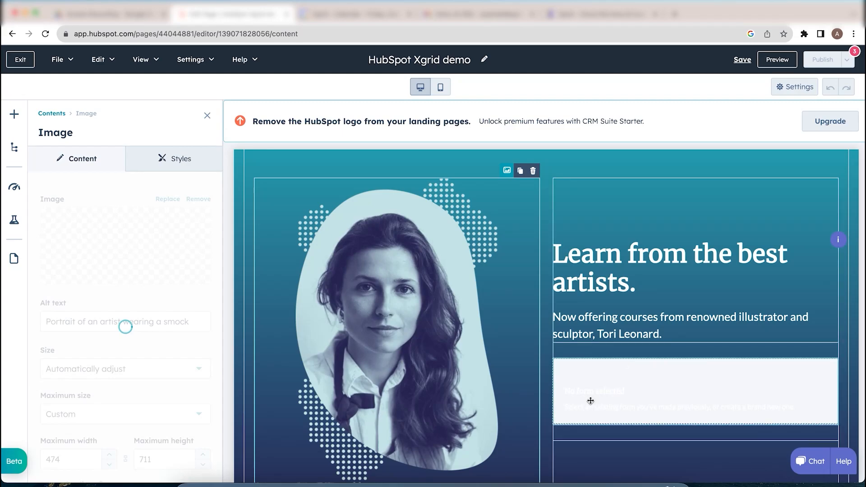
left_click(590, 400)
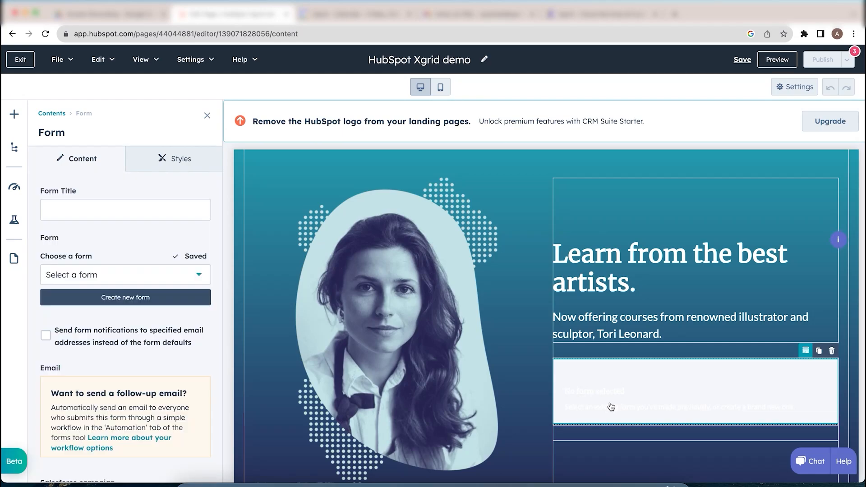
left_click(138, 283)
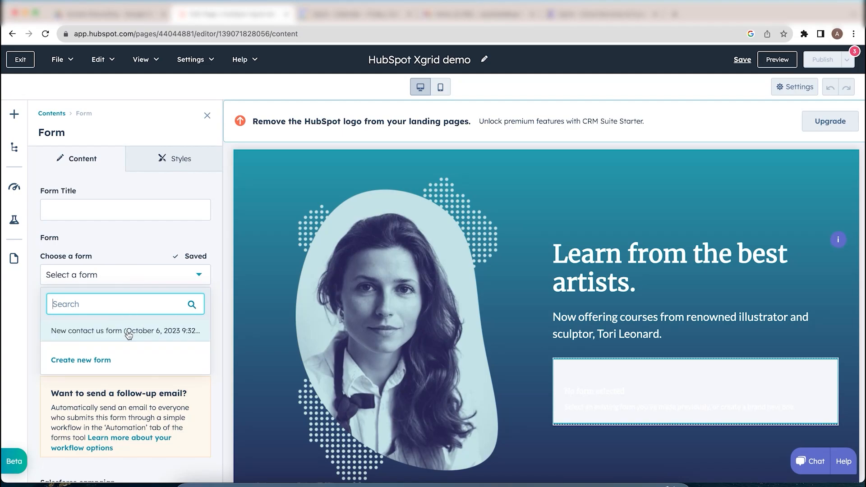
left_click(128, 334)
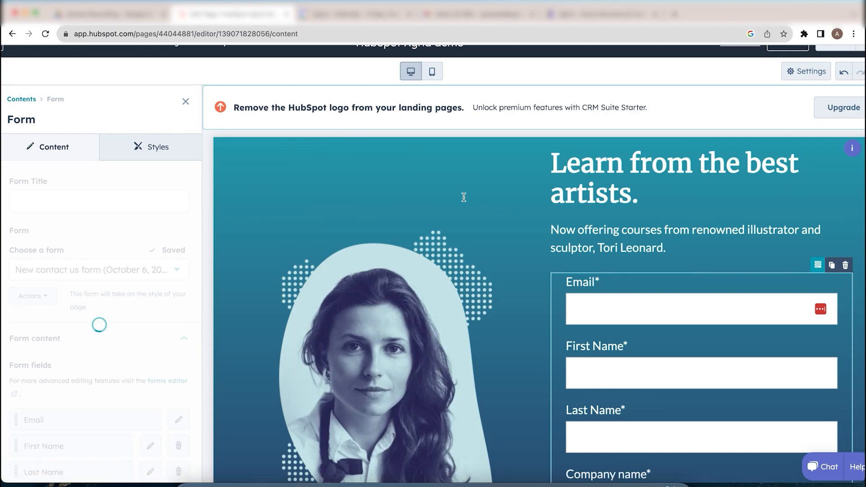
Step: Review the embedded contact form and the surrounding hero section on the page
scroll(464, 197, "up", 2)
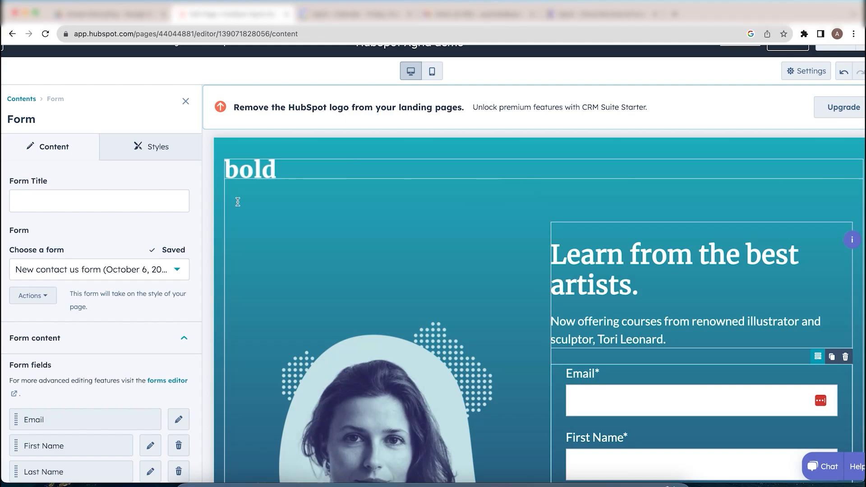
scroll(323, 248, "down", 8)
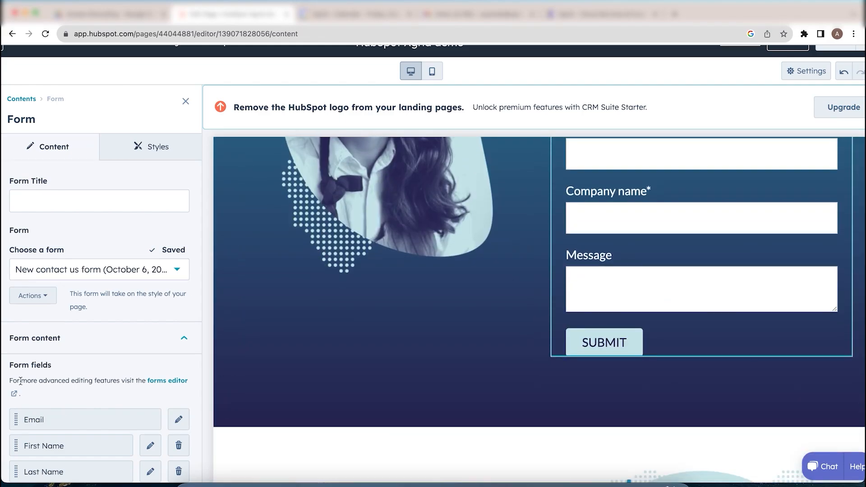
scroll(19, 382, "up", 1)
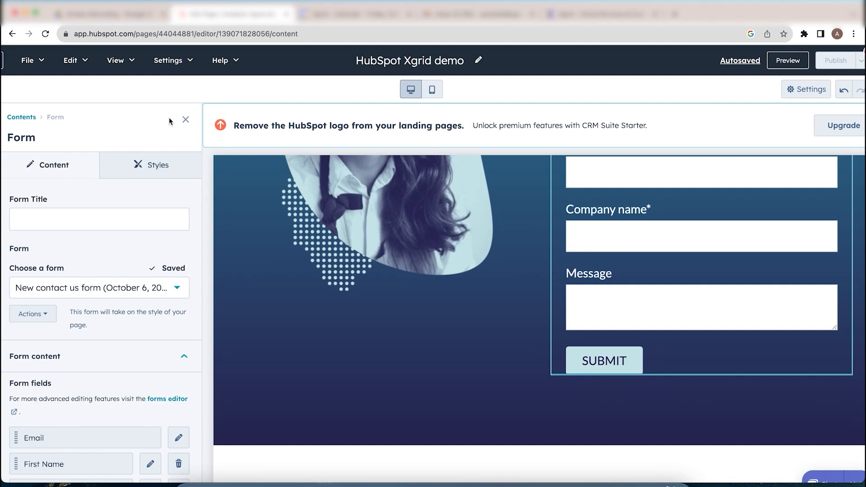
scroll(385, 239, "up", 8)
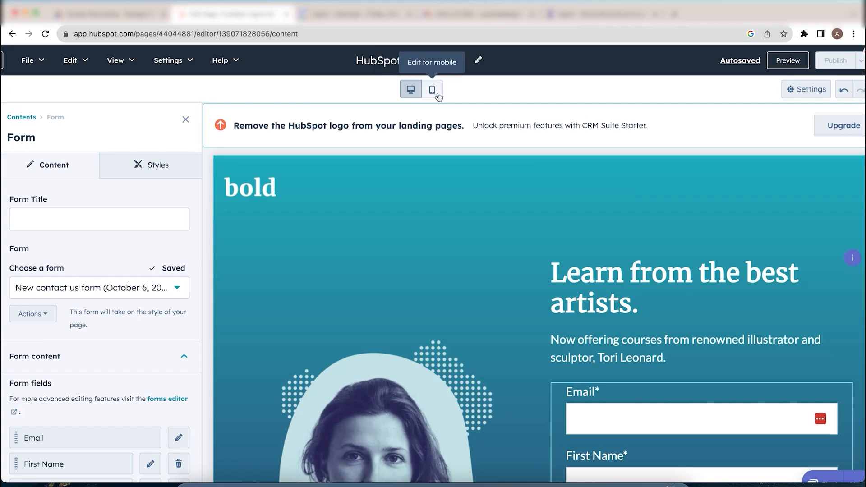
scroll(456, 189, "down", 2)
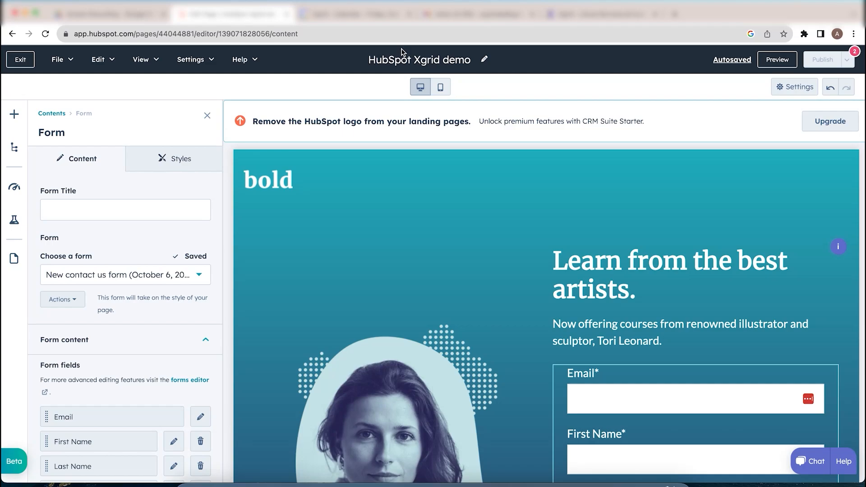
scroll(483, 157, "down", 3)
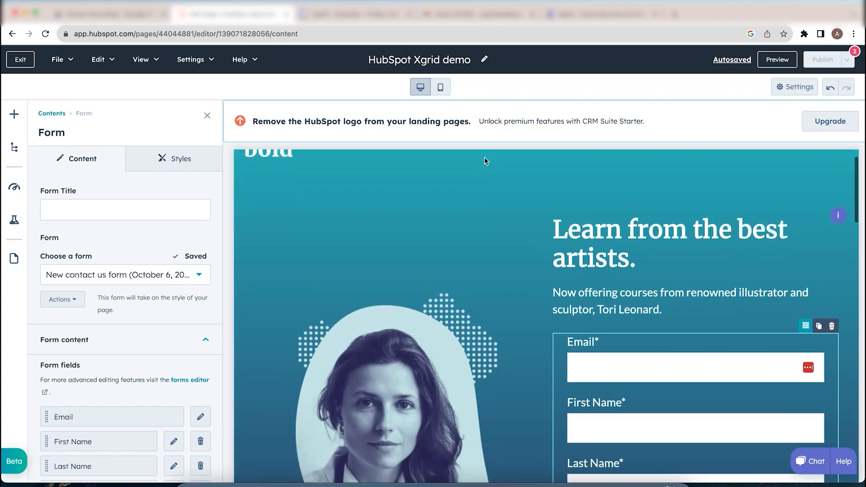
scroll(483, 161, "down", 3)
Step: Examine the form module's settings, including the thank-you message and automation options, and check the page's publishing requirements
scroll(217, 369, "down", 10)
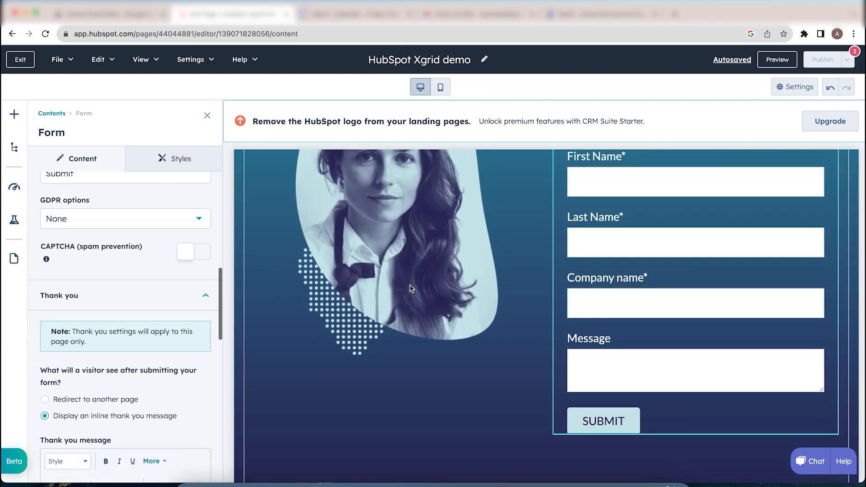
scroll(140, 390, "down", 4)
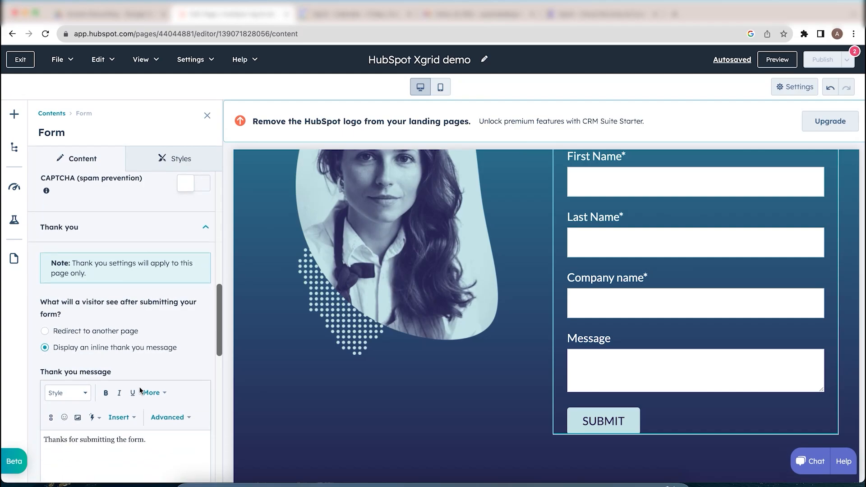
scroll(140, 390, "down", 8)
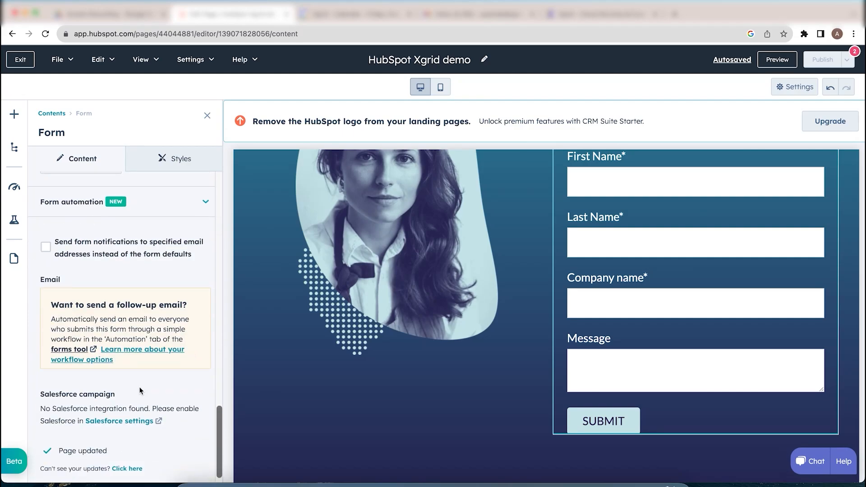
scroll(318, 341, "up", 5)
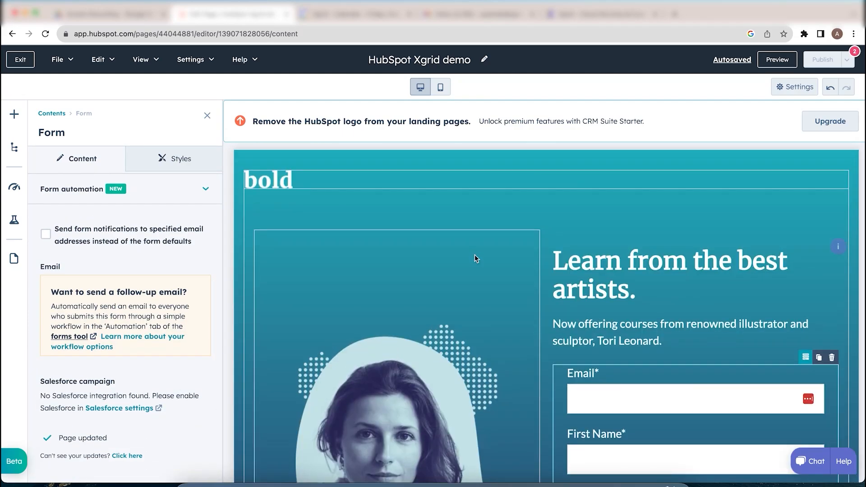
mouse_move(806, 56)
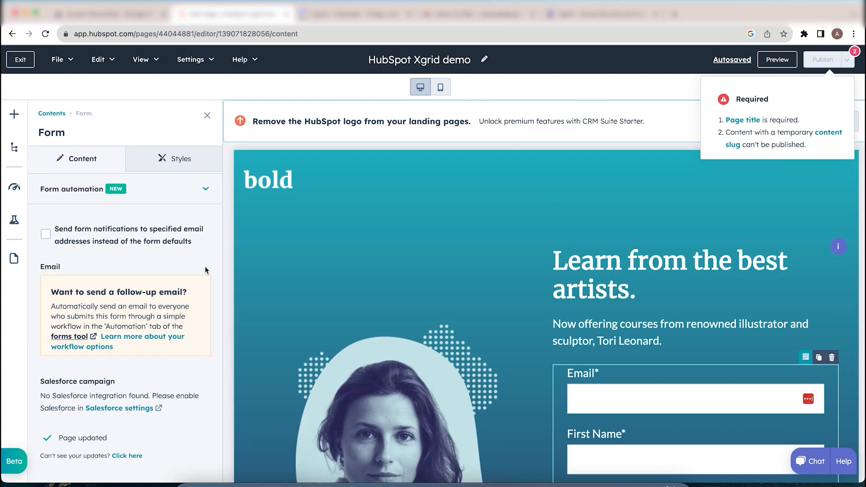
scroll(205, 269, "up", 12)
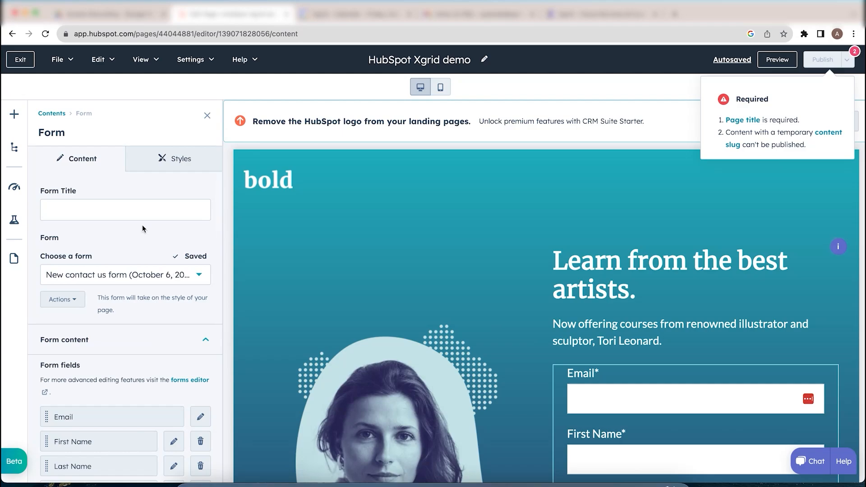
Step: Look through the page's contents structure and the modules available to add
left_click(50, 117)
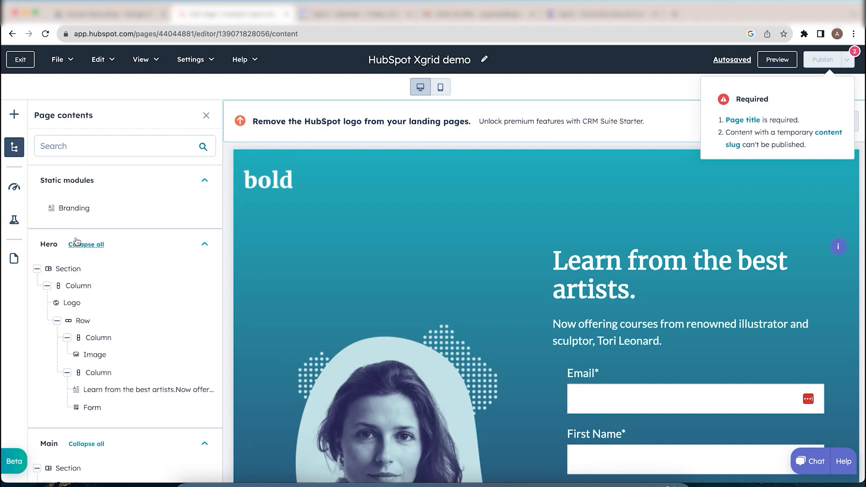
scroll(77, 242, "down", 5)
scroll(77, 242, "up", 5)
left_click(16, 118)
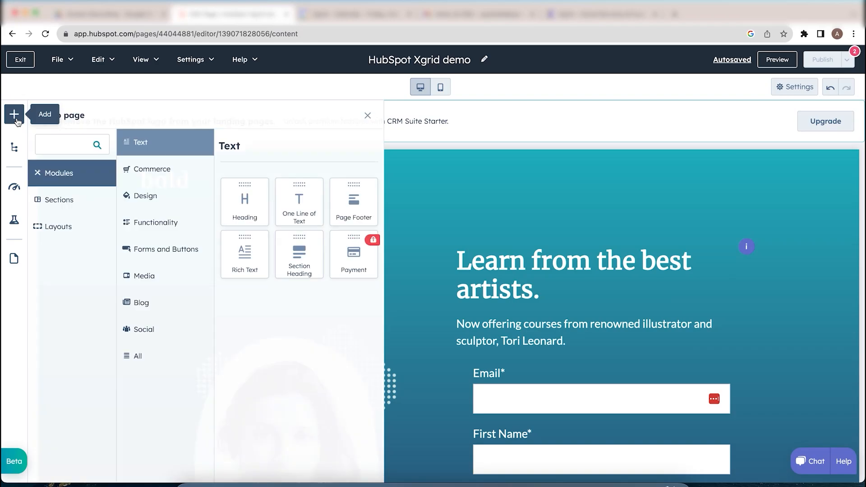
left_click(18, 149)
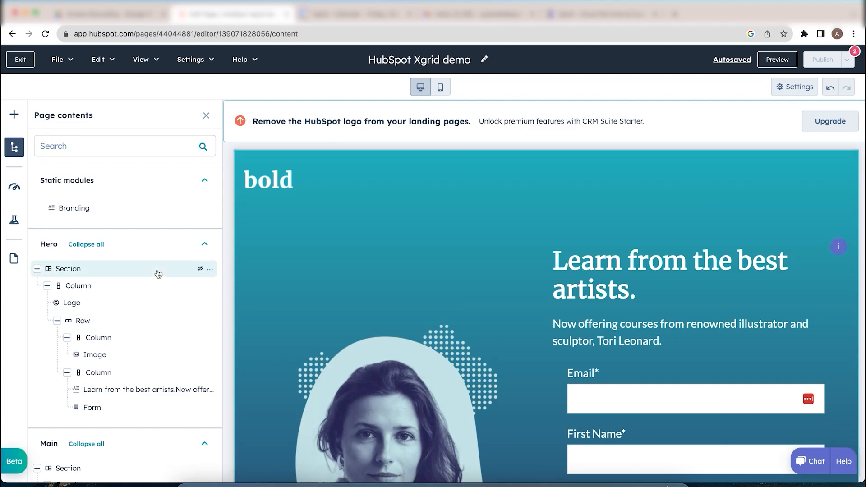
Step: Set the landing page's title to "Xgrid contact us" in the page settings
left_click(785, 89)
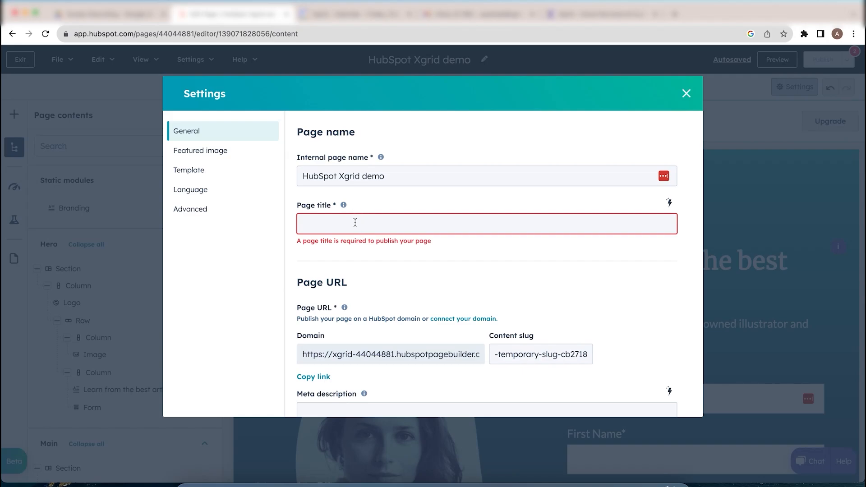
left_click(355, 222)
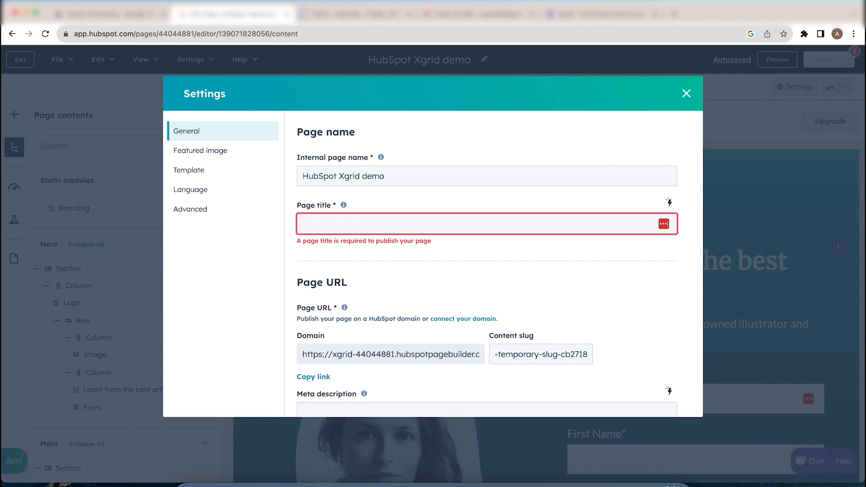
left_click(363, 224)
type("z")
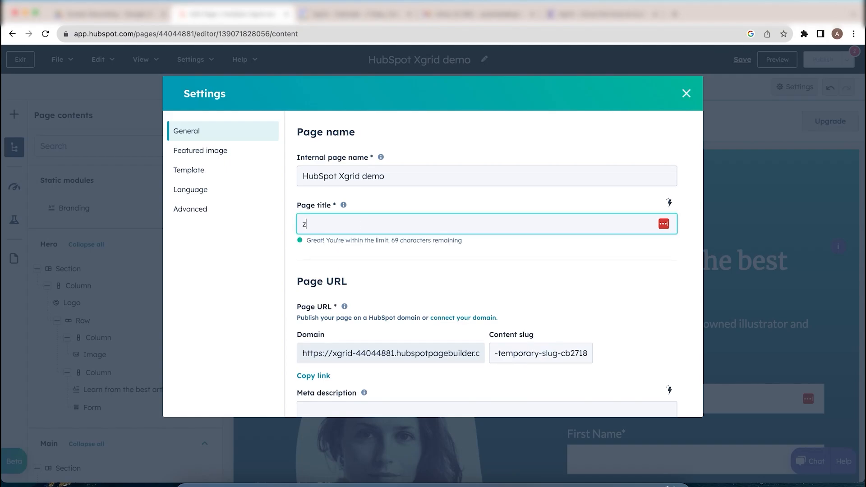
type("Xgrid")
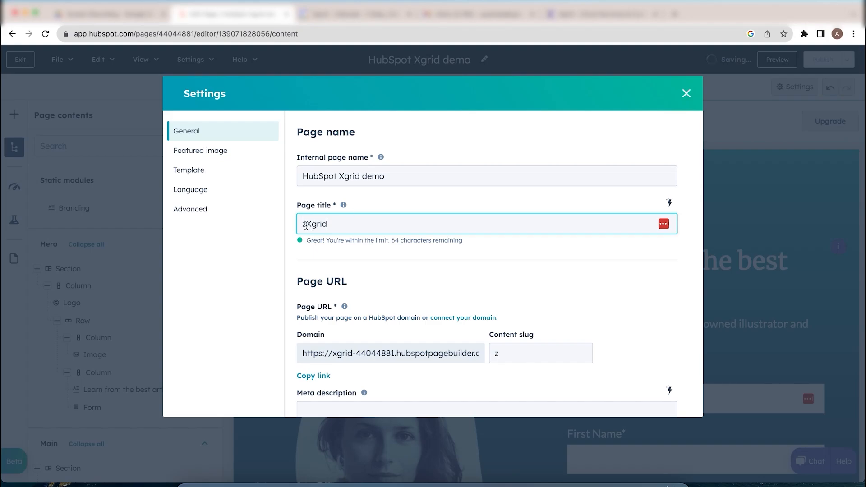
key("super+Left")
key("Delete")
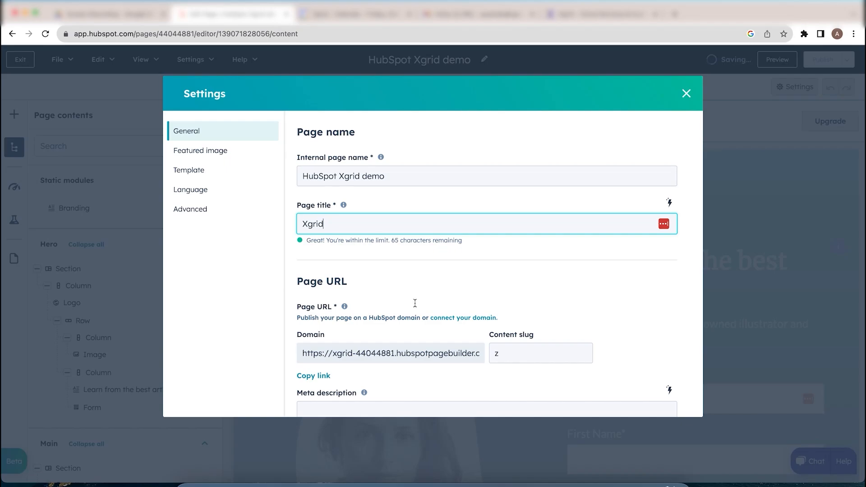
type("contact us")
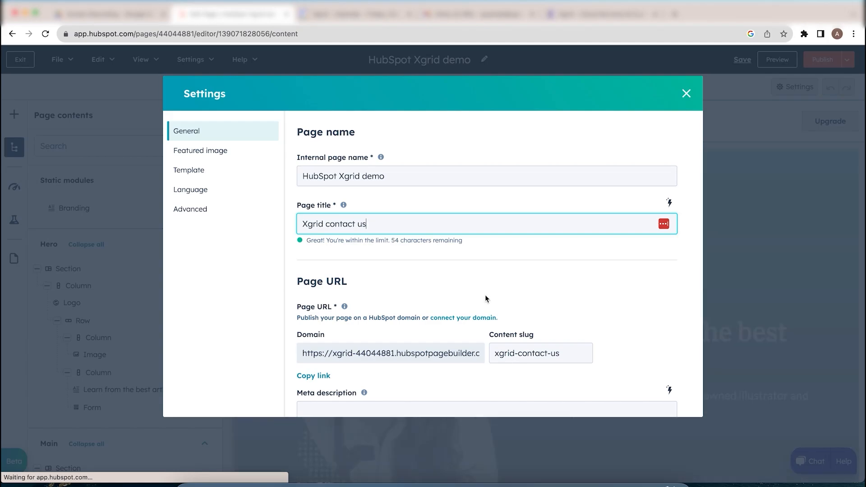
Step: Review the remaining page settings, from the URL and meta description through template and language to the advanced options, and close them
scroll(436, 361, "down", 1)
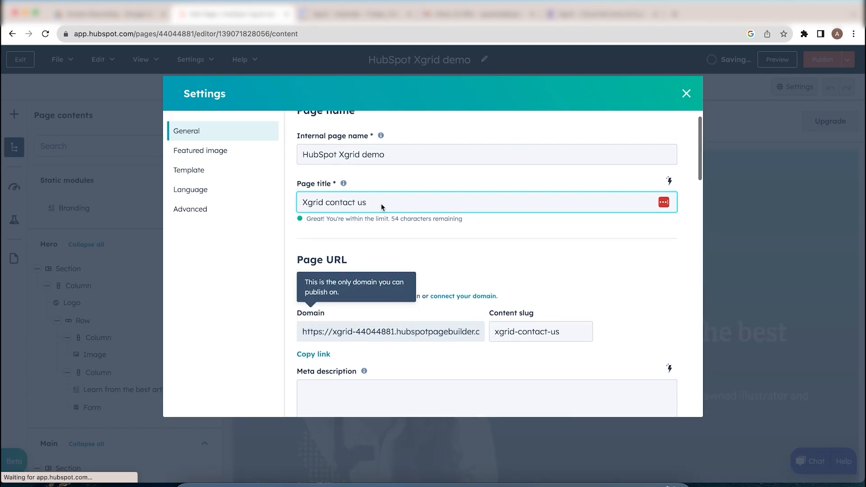
scroll(378, 320, "down", 1)
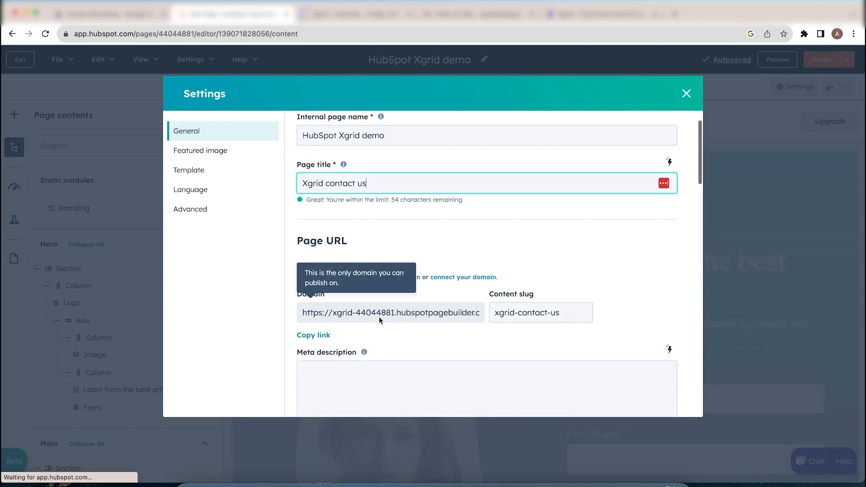
scroll(525, 298, "down", 9)
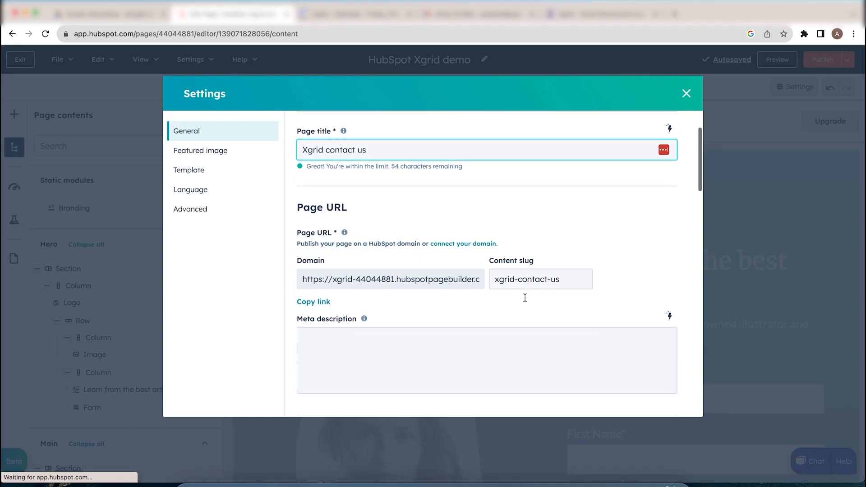
scroll(525, 298, "down", 1)
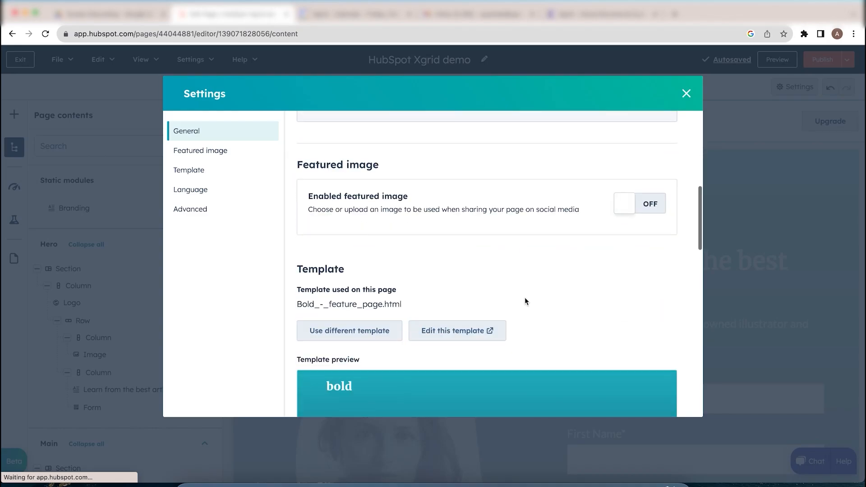
scroll(525, 297, "up", 10)
scroll(524, 298, "down", 3)
scroll(525, 298, "down", 20)
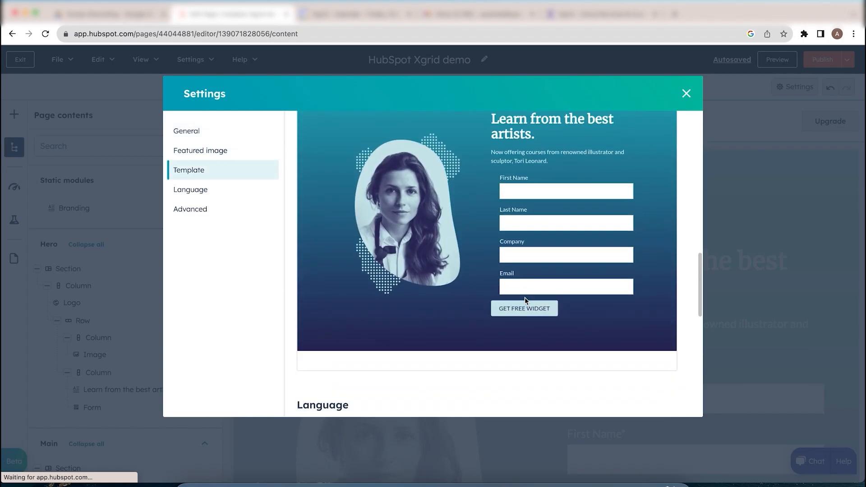
scroll(523, 297, "down", 9)
scroll(434, 227, "down", 7)
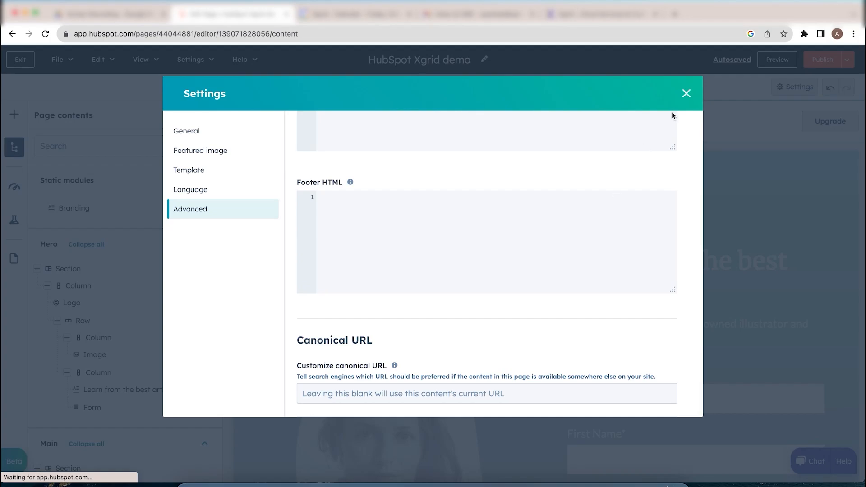
left_click(686, 95)
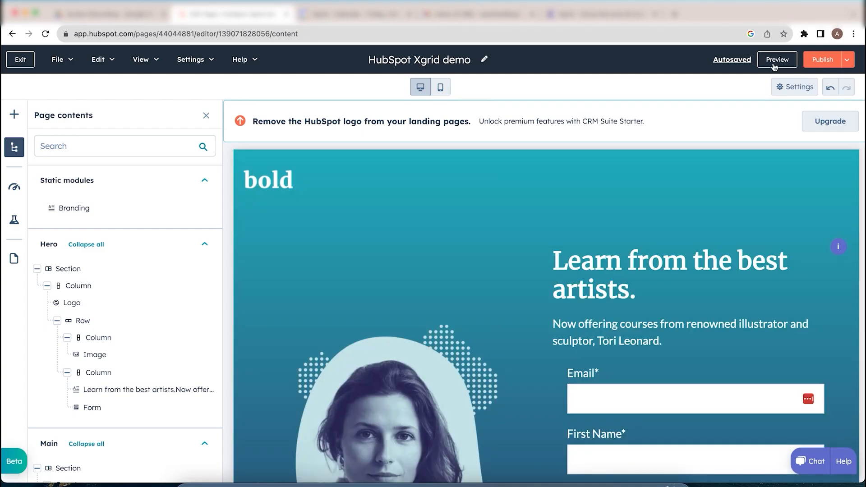
Step: Preview the landing page in mobile view and check the hero, contact form and feature sections
left_click(773, 65)
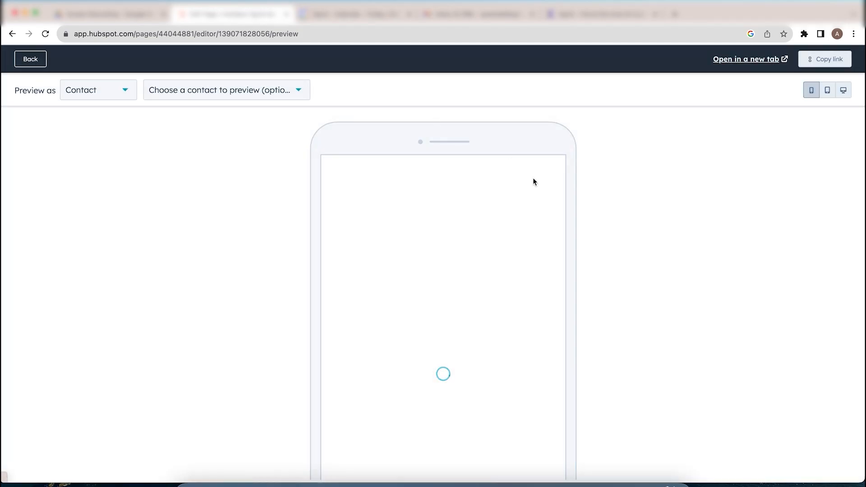
scroll(429, 296, "down", 5)
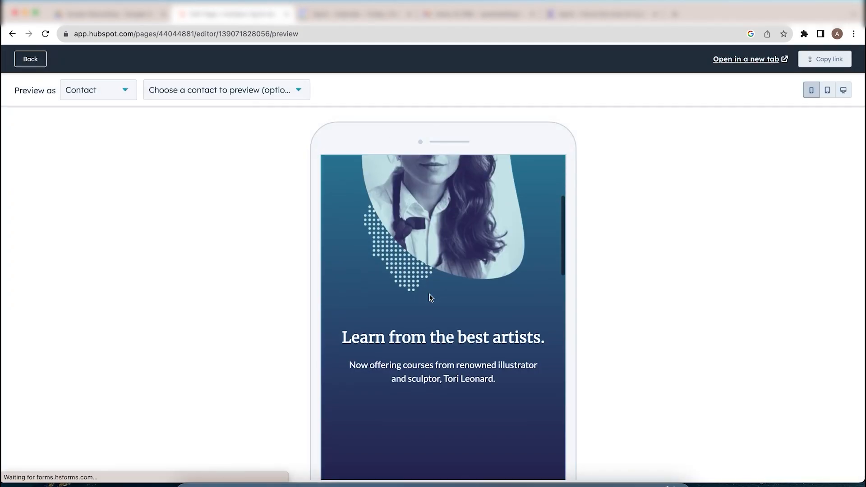
scroll(430, 296, "down", 10)
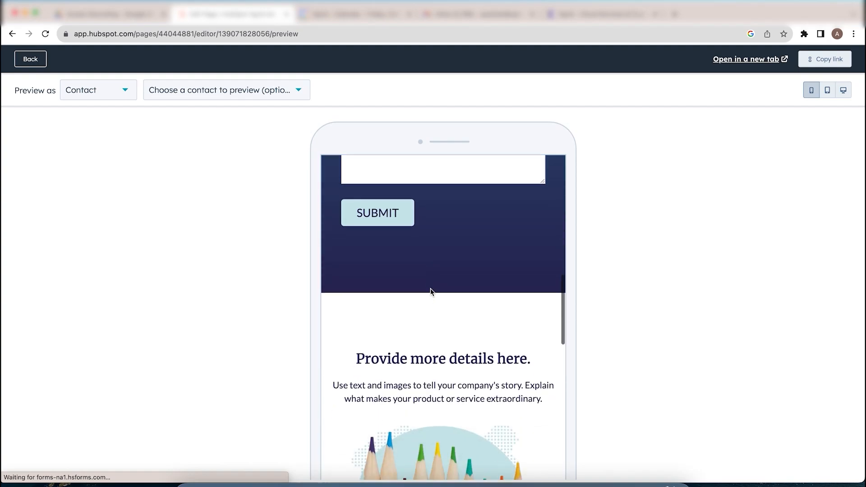
scroll(430, 290, "down", 15)
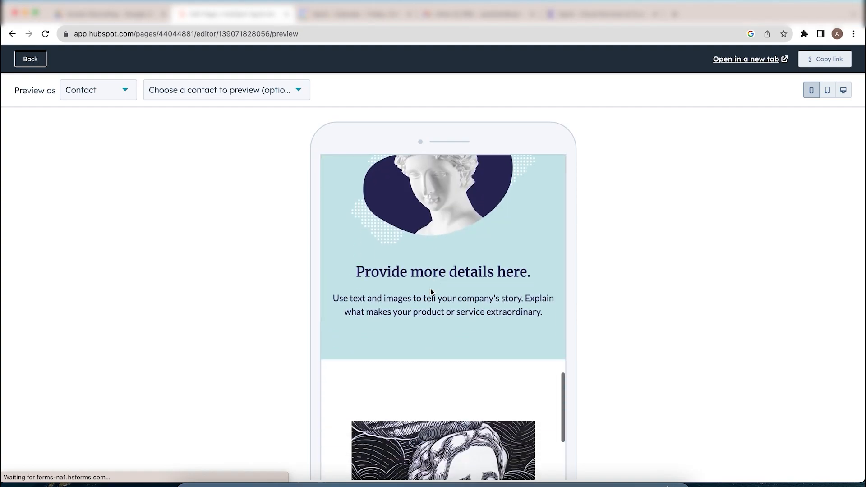
scroll(430, 291, "down", 15)
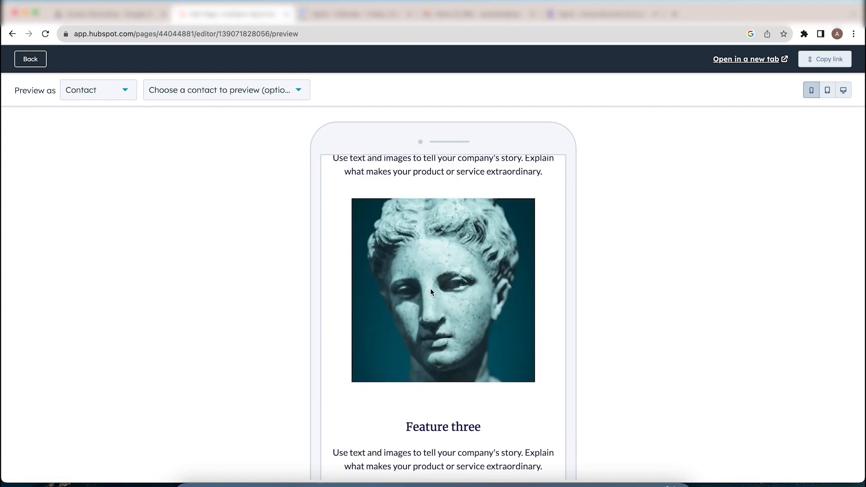
scroll(430, 288, "down", 1)
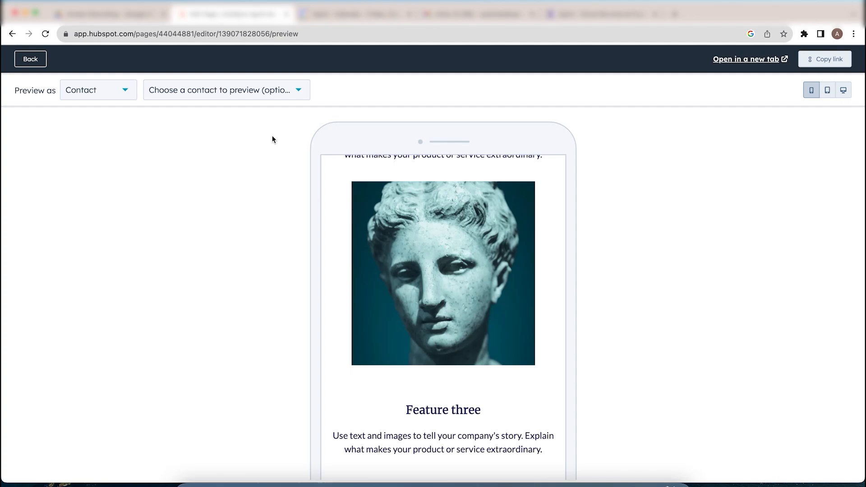
Step: Return from the preview to the page editor and publish the landing page
left_click(28, 65)
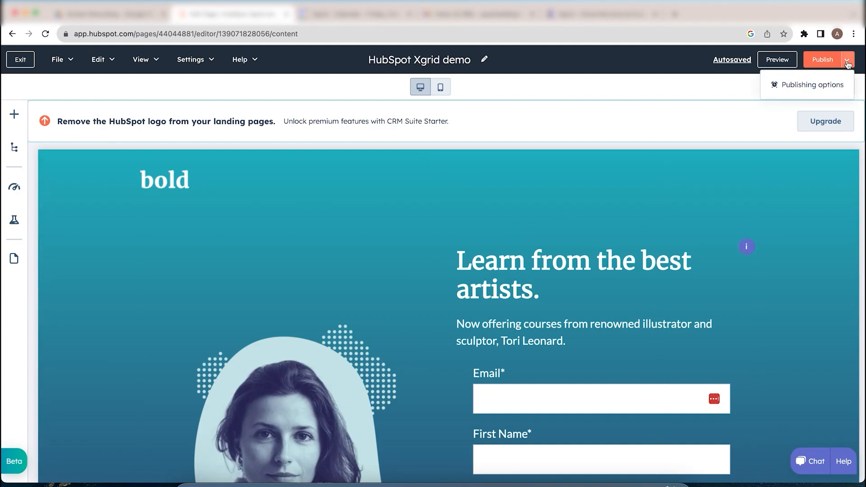
left_click(827, 60)
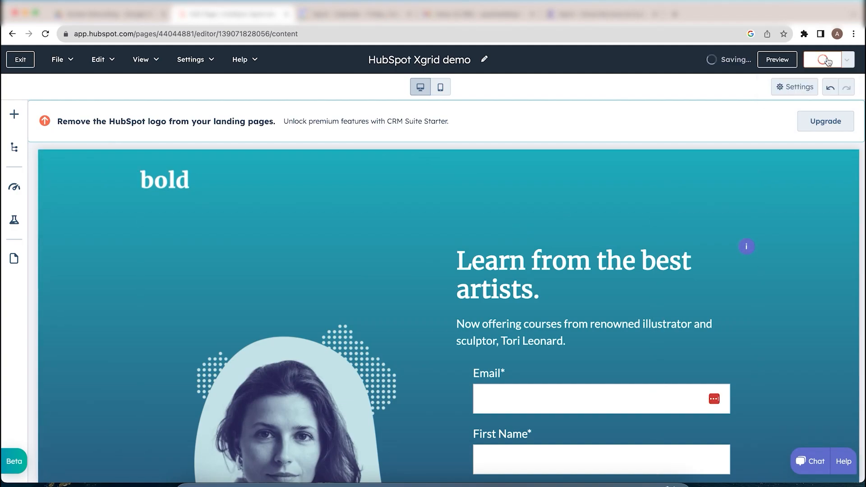